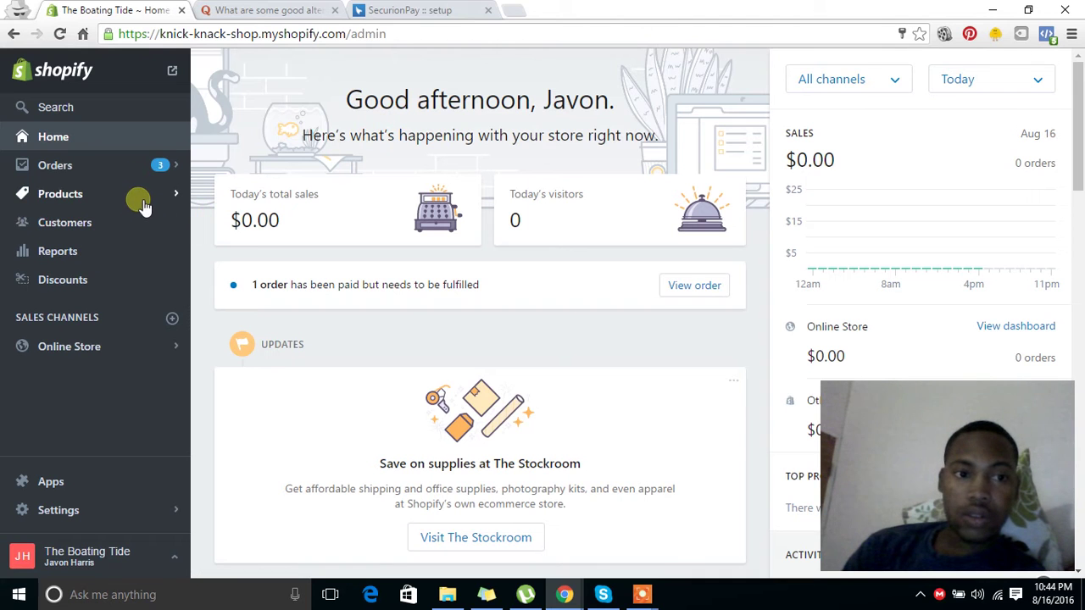
- Go to Products and open the 10 Packs 70 pcs Flints Stones listing for editing
{"action": "left_click", "coordinate": [166, 191]}
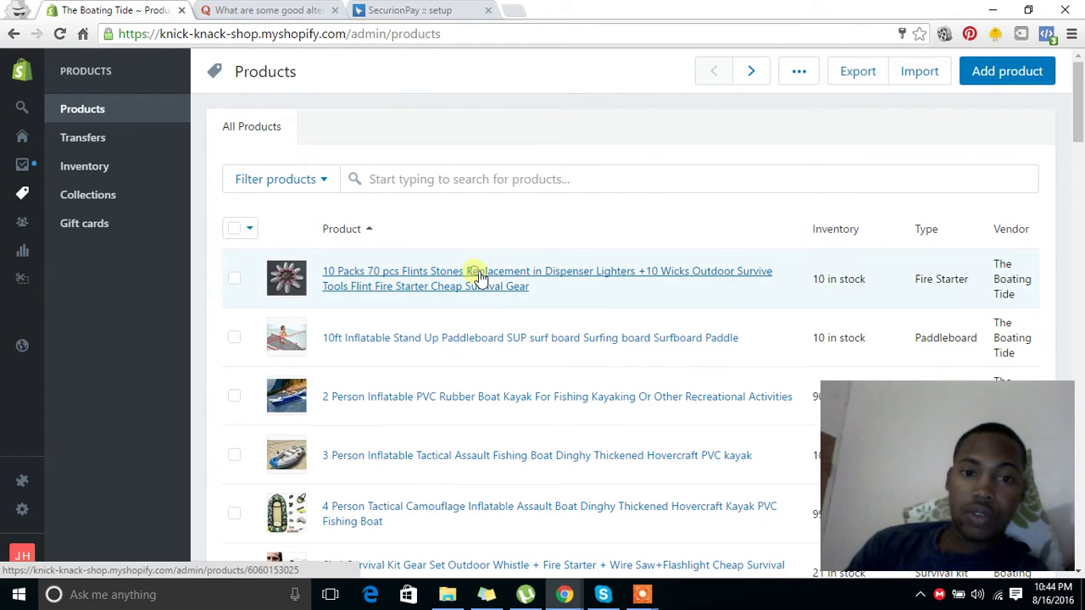
{"action": "left_click", "coordinate": [536, 275]}
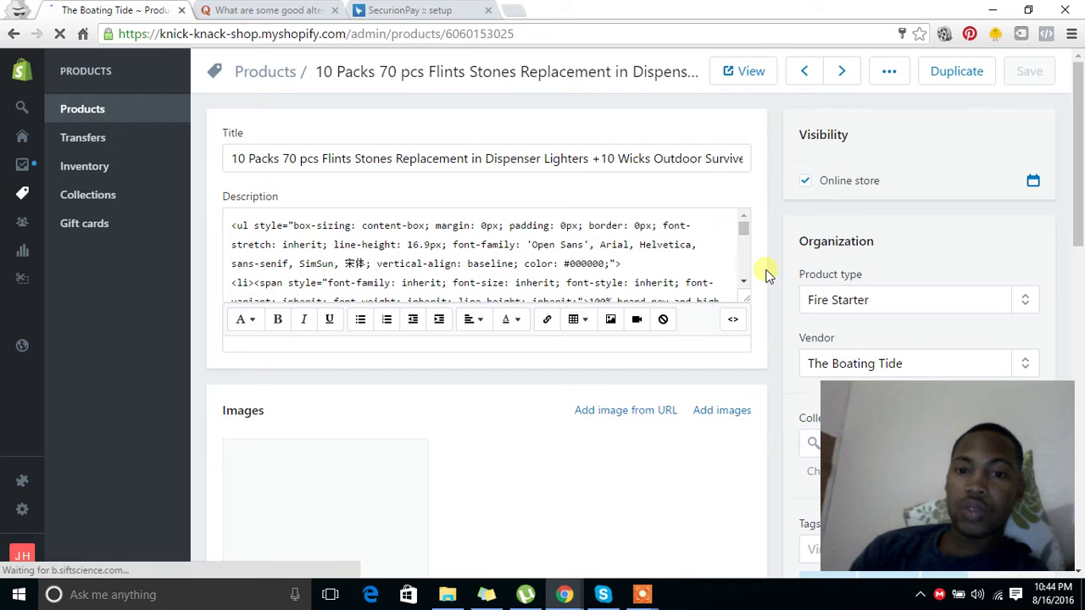
- Scroll down the product edit page to the Search engine listing preview
{"action": "scroll", "coordinate": [772, 271], "scroll_direction": "down", "scroll_amount": 2}
{"action": "scroll", "coordinate": [800, 279], "scroll_direction": "down", "scroll_amount": 8}
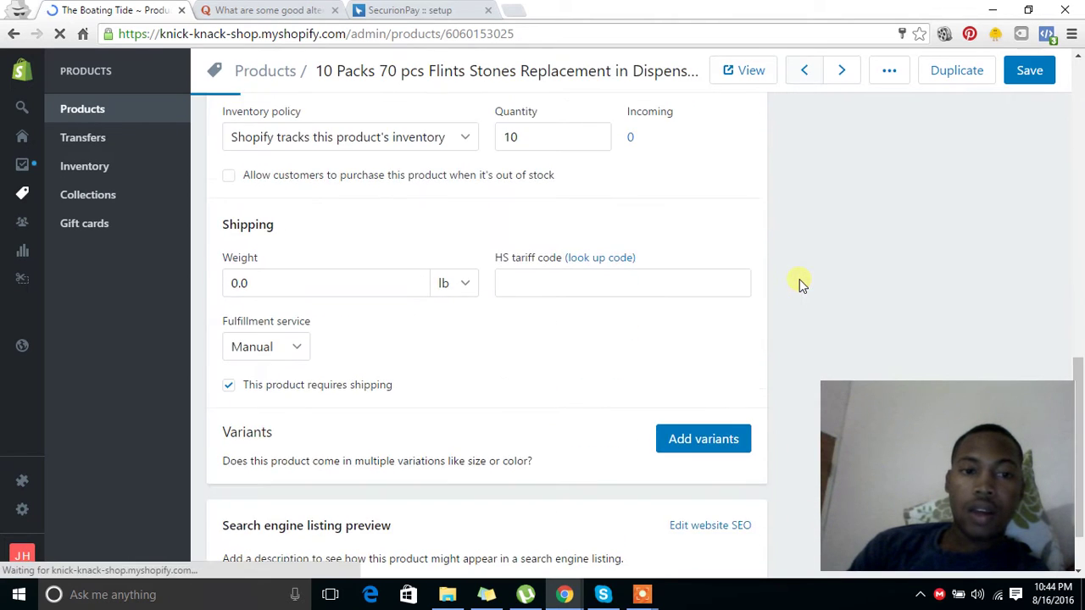
{"action": "scroll", "coordinate": [757, 269], "scroll_direction": "up", "scroll_amount": 4}
{"action": "scroll", "coordinate": [364, 280], "scroll_direction": "up", "scroll_amount": 7}
{"action": "scroll", "coordinate": [441, 283], "scroll_direction": "down", "scroll_amount": 6}
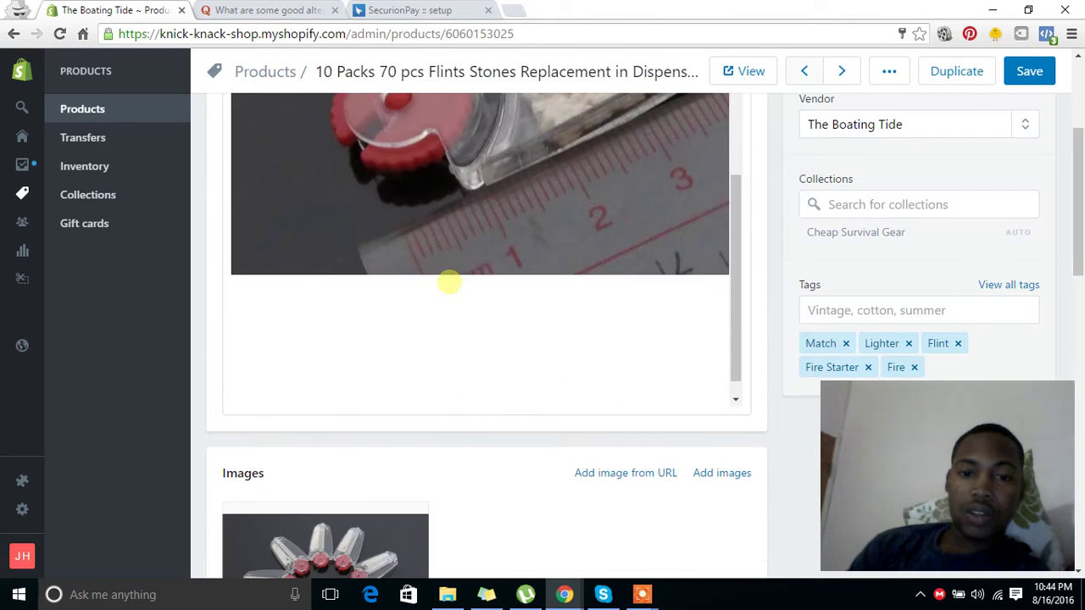
{"action": "scroll", "coordinate": [899, 280], "scroll_direction": "down", "scroll_amount": 10}
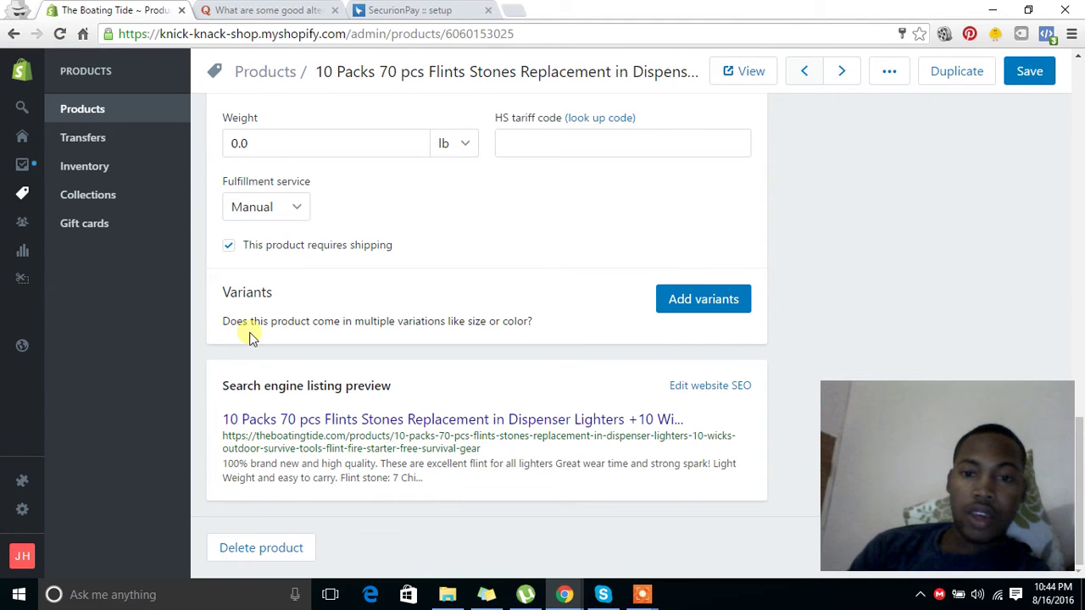
{"action": "scroll", "coordinate": [872, 266], "scroll_direction": "up", "scroll_amount": 8}
{"action": "scroll", "coordinate": [879, 235], "scroll_direction": "down", "scroll_amount": 10}
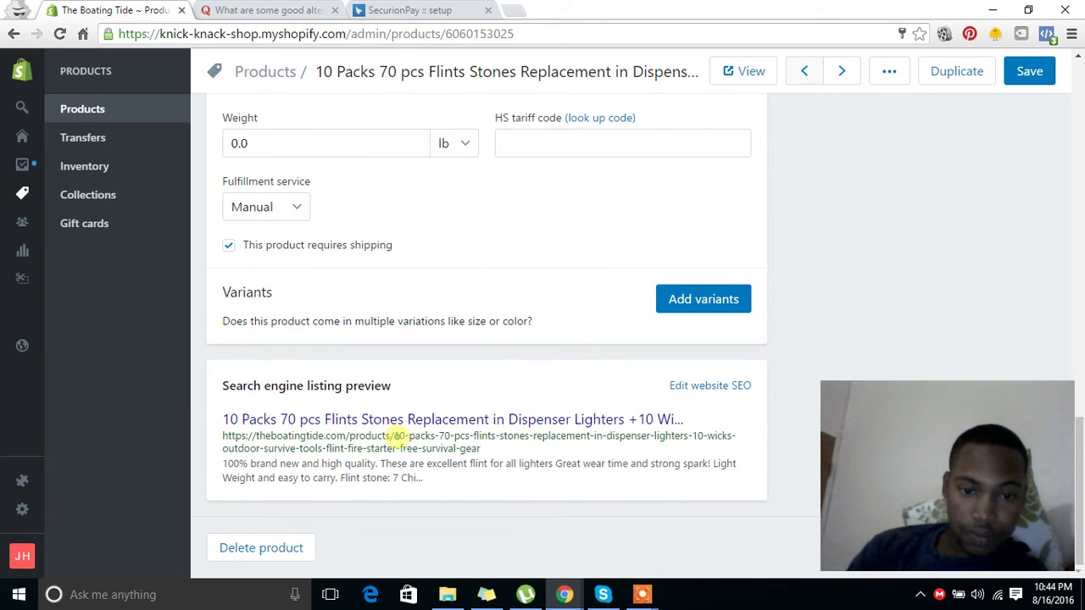
- Highlight the long product handle in the search listing preview URL
{"action": "left_click_drag", "start_coordinate": [395, 434], "coordinate": [481, 448]}
{"action": "left_click", "coordinate": [462, 443]}
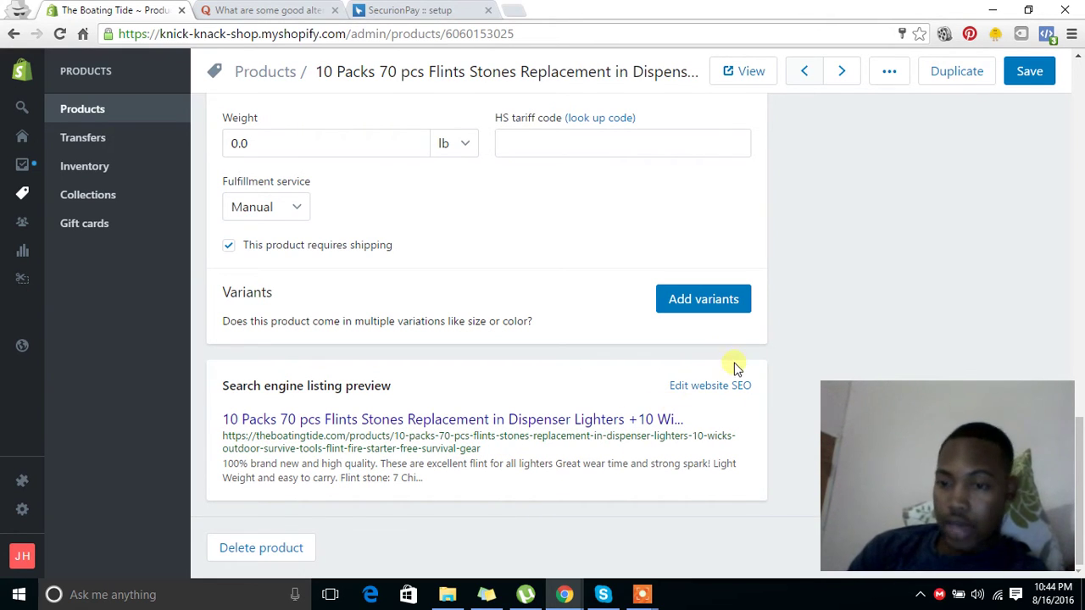
{"action": "scroll", "coordinate": [500, 415], "scroll_direction": "up", "scroll_amount": 15}
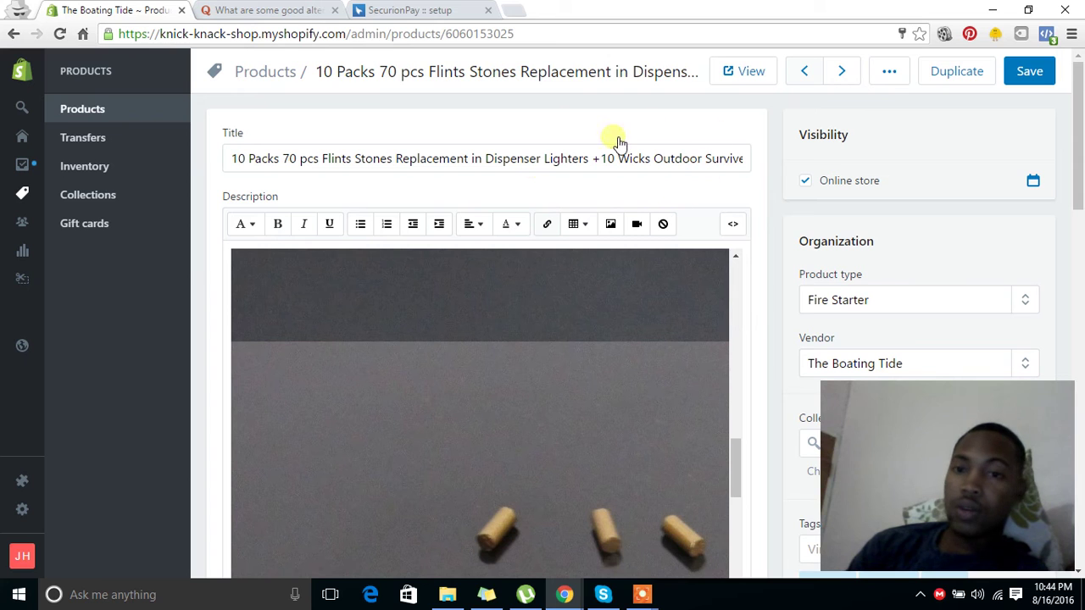
{"action": "scroll", "coordinate": [746, 229], "scroll_direction": "down", "scroll_amount": 15}
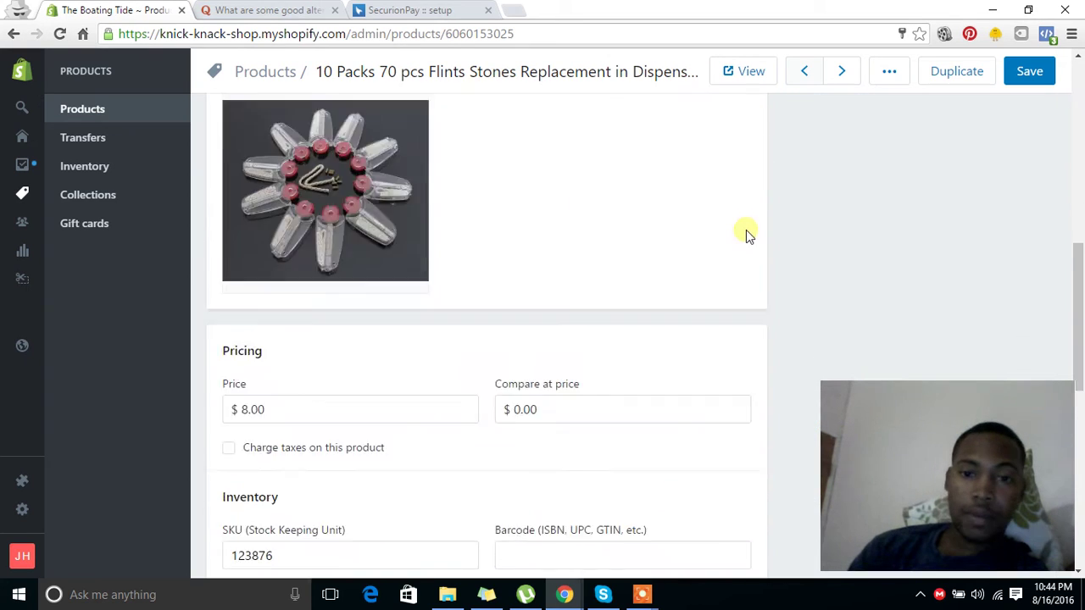
{"action": "scroll", "coordinate": [755, 235], "scroll_direction": "down", "scroll_amount": 1}
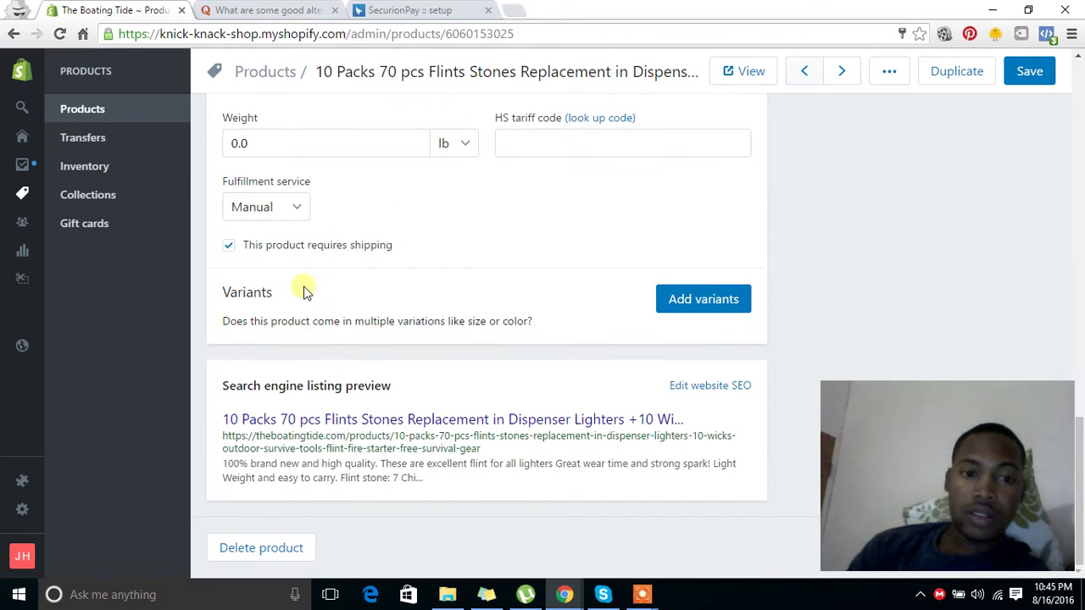
- Open Edit website SEO and put the cursor in the URL and handle field
{"action": "left_click", "coordinate": [722, 386]}
{"action": "scroll", "coordinate": [700, 398], "scroll_direction": "down", "scroll_amount": 3}
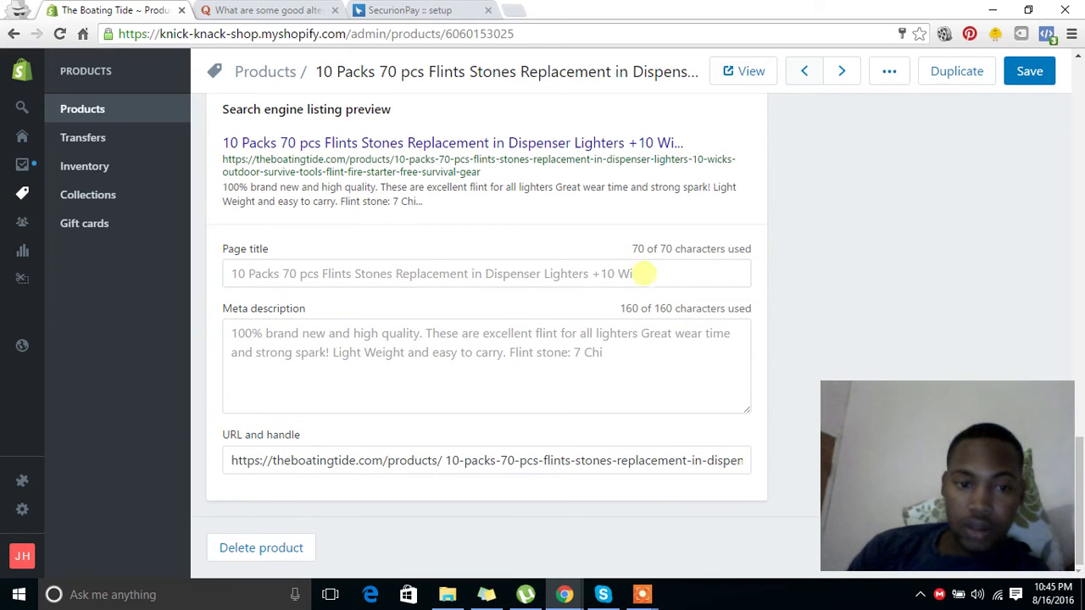
{"action": "left_click", "coordinate": [648, 281]}
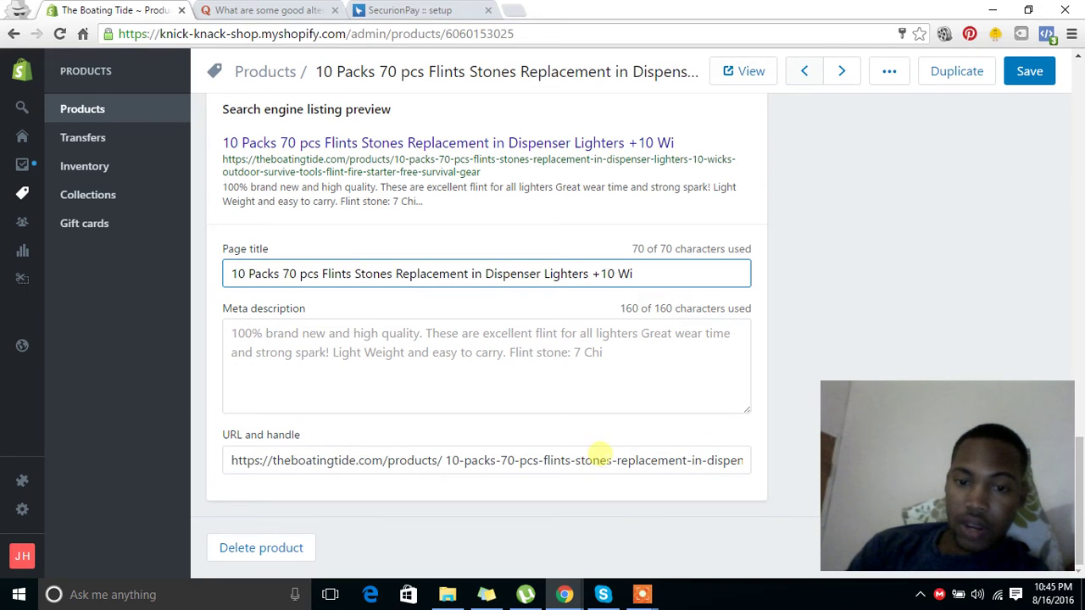
{"action": "left_click", "coordinate": [608, 460]}
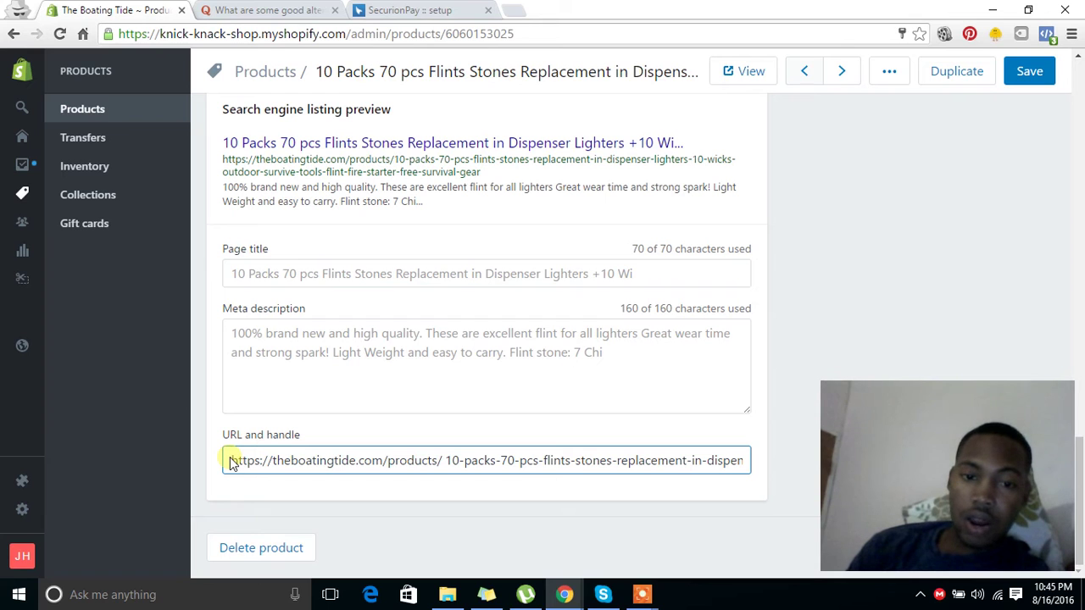
- Replace the long URL handle with Super-10-pack-flints, keeping the old-handle redirect ticked
{"action": "key", "text": "End"}
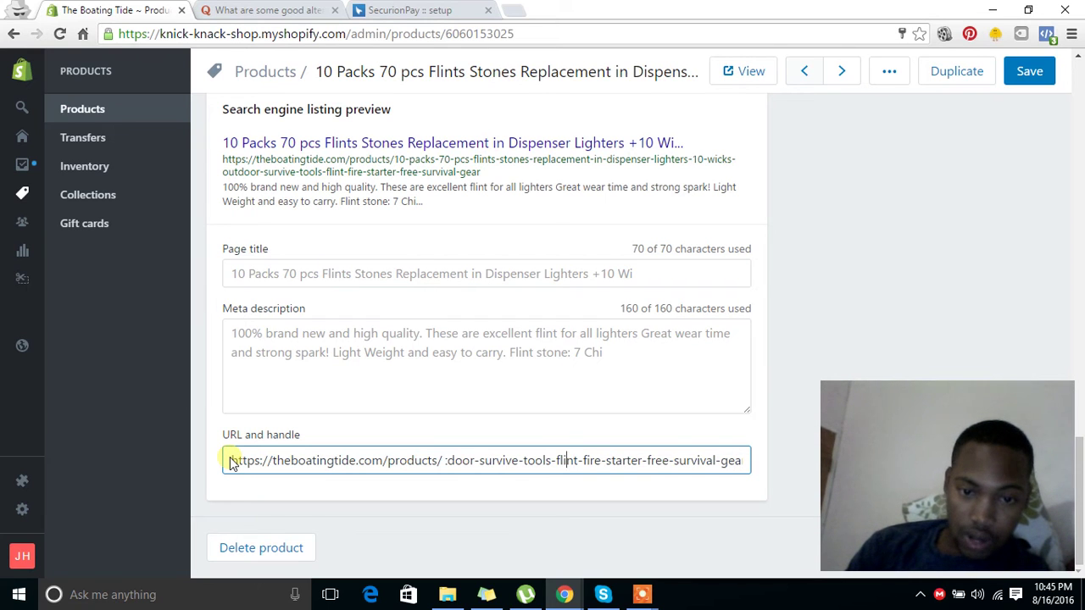
{"action": "key", "text": "Left"}
{"action": "key", "text": "Left"}
{"action": "key", "text": "Left"}
{"action": "key", "text": "Left"}
{"action": "key", "text": "Left"}
{"action": "key", "text": "Left"}
{"action": "key", "text": "Left"}
{"action": "key", "text": "Left"}
{"action": "key", "text": "Left"}
{"action": "key", "text": "Left"}
{"action": "key", "text": "Left"}
{"action": "key", "text": "Left"}
{"action": "key", "text": "Left"}
{"action": "key", "text": "Left"}
{"action": "key", "text": "Left"}
{"action": "key", "text": "Left"}
{"action": "key", "text": "Left"}
{"action": "key", "text": "Left"}
{"action": "key", "text": "Left"}
{"action": "key", "text": "Left"}
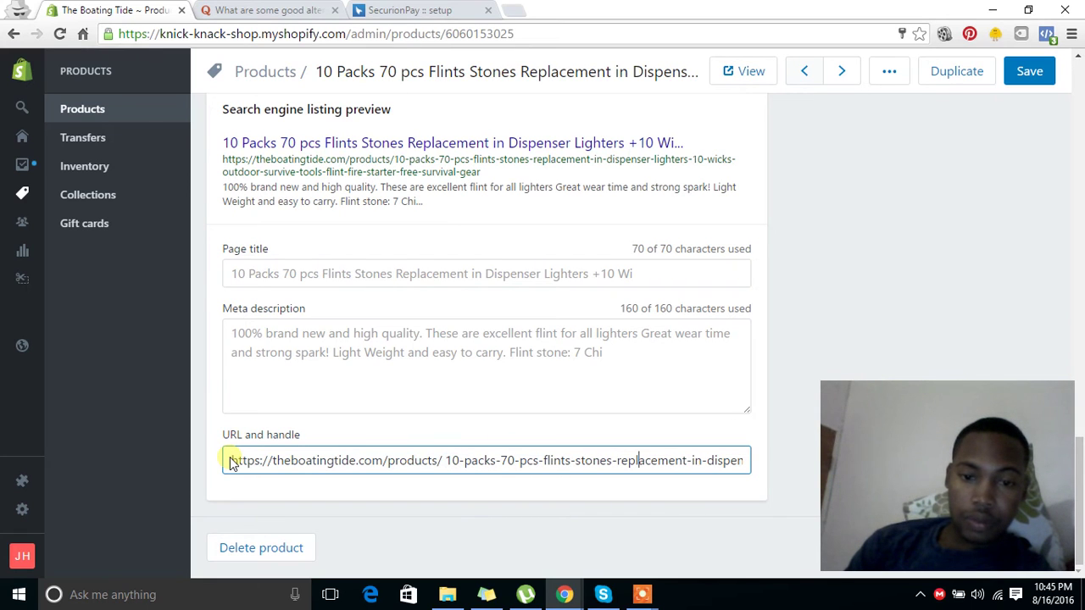
{"action": "key", "text": "Right"}
{"action": "key", "text": "Right"}
{"action": "key", "text": "Right"}
{"action": "key", "text": "Right"}
{"action": "key", "text": "Right"}
{"action": "key", "text": "Right"}
{"action": "key", "text": "Right"}
{"action": "key", "text": "Right"}
{"action": "key", "text": "Right"}
{"action": "key", "text": "Right"}
{"action": "key", "text": "Right"}
{"action": "key", "text": "Right"}
{"action": "key", "text": "Right"}
{"action": "key", "text": "Right"}
{"action": "key", "text": "Right"}
{"action": "key", "text": "Right"}
{"action": "key", "text": "Right"}
{"action": "key", "text": "Right"}
{"action": "key", "text": "Right"}
{"action": "key", "text": "Right"}
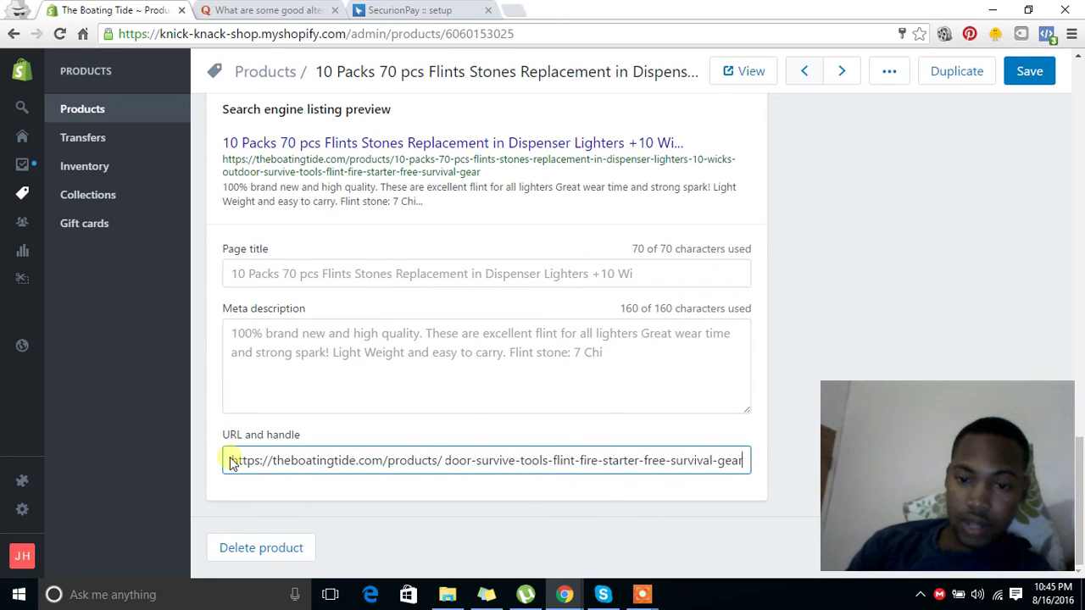
{"action": "key", "text": "Left"}
{"action": "key", "text": "Left"}
{"action": "key", "text": "Left"}
{"action": "key", "text": "Left"}
{"action": "key", "text": "Left"}
{"action": "key", "text": "Left"}
{"action": "key", "text": "Left"}
{"action": "key", "text": "Left"}
{"action": "key", "text": "Left"}
{"action": "key", "text": "Left"}
{"action": "key", "text": "Left"}
{"action": "key", "text": "Left"}
{"action": "key", "text": "Left"}
{"action": "key", "text": "Left"}
{"action": "key", "text": "Left"}
{"action": "key", "text": "Left"}
{"action": "key", "text": "Left"}
{"action": "key", "text": "Left"}
{"action": "key", "text": "Left"}
{"action": "key", "text": "Left"}
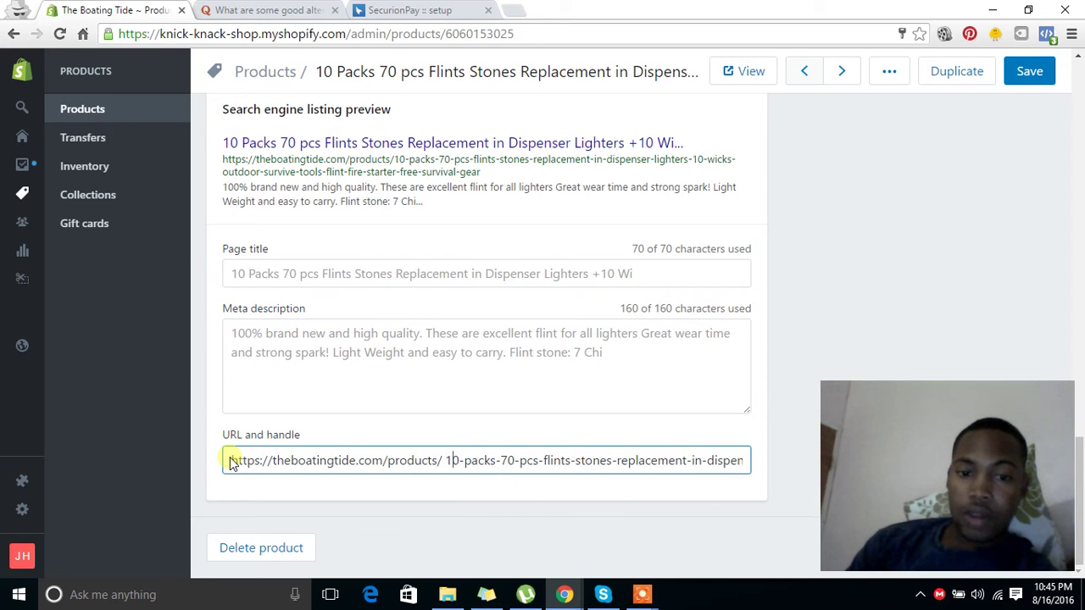
{"action": "key", "text": "Right"}
{"action": "key", "text": "Right"}
{"action": "key", "text": "Right"}
{"action": "key", "text": "Right"}
{"action": "key", "text": "Right"}
{"action": "key", "text": "Right"}
{"action": "key", "text": "Right"}
{"action": "key", "text": "Right"}
{"action": "key", "text": "Right"}
{"action": "key", "text": "Right"}
{"action": "key", "text": "Right"}
{"action": "key", "text": "Right"}
{"action": "key", "text": "Right"}
{"action": "key", "text": "Right"}
{"action": "key", "text": "Right"}
{"action": "key", "text": "Right"}
{"action": "key", "text": "Right"}
{"action": "key", "text": "Right"}
{"action": "key", "text": "Right"}
{"action": "key", "text": "Right"}
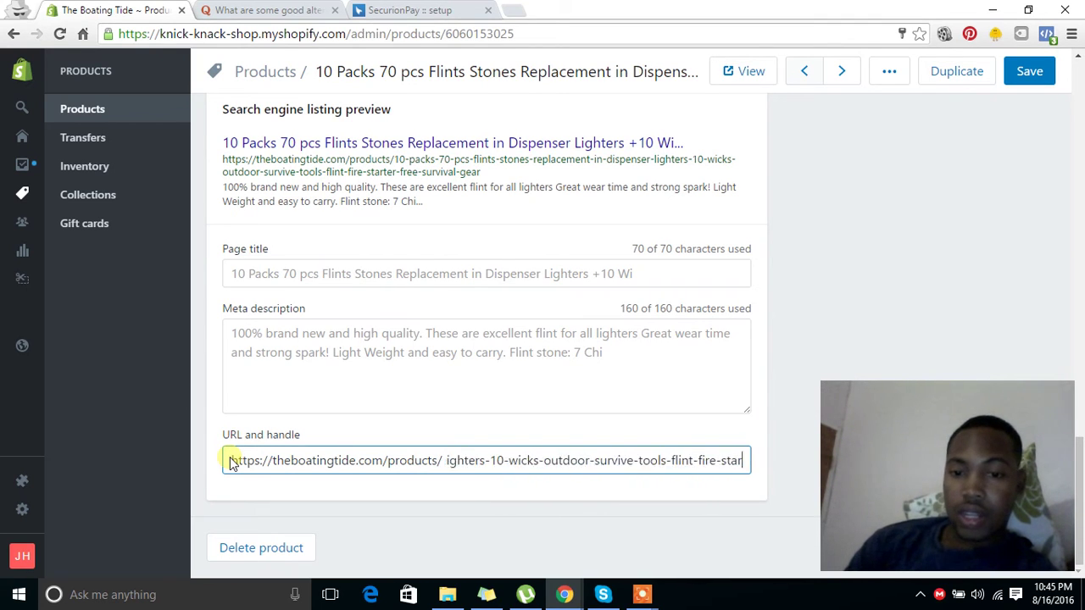
{"action": "key", "text": "BackSpace"}
{"action": "key", "text": "BackSpace"}
{"action": "key", "text": "BackSpace"}
{"action": "key", "text": "BackSpace"}
{"action": "key", "text": "BackSpace"}
{"action": "key", "text": "BackSpace"}
{"action": "key", "text": "BackSpace"}
{"action": "key", "text": "BackSpace"}
{"action": "key", "text": "BackSpace"}
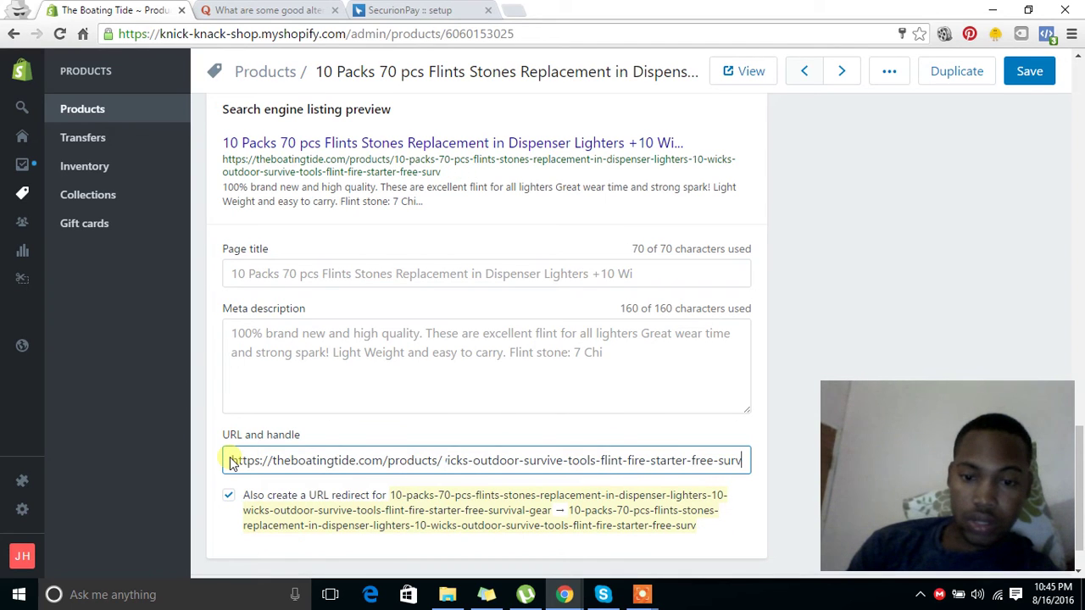
{"action": "key", "text": "BackSpace"}
{"action": "key", "text": "BackSpace"}
{"action": "key", "text": "BackSpace"}
{"action": "key", "text": "BackSpace"}
{"action": "key", "text": "BackSpace"}
{"action": "key", "text": "BackSpace"}
{"action": "key", "text": "BackSpace"}
{"action": "key", "text": "BackSpace"}
{"action": "key", "text": "BackSpace"}
{"action": "key", "text": "BackSpace"}
{"action": "key", "text": "BackSpace"}
{"action": "key", "text": "BackSpace"}
{"action": "key", "text": "BackSpace"}
{"action": "key", "text": "BackSpace"}
{"action": "key", "text": "BackSpace"}
{"action": "key", "text": "BackSpace"}
{"action": "key", "text": "BackSpace"}
{"action": "key", "text": "BackSpace"}
{"action": "key", "text": "BackSpace"}
{"action": "key", "text": "BackSpace"}
{"action": "key", "text": "BackSpace"}
{"action": "key", "text": "BackSpace"}
{"action": "key", "text": "BackSpace"}
{"action": "key", "text": "BackSpace"}
{"action": "key", "text": "BackSpace"}
{"action": "key", "text": "BackSpace"}
{"action": "key", "text": "BackSpace"}
{"action": "key", "text": "BackSpace"}
{"action": "key", "text": "BackSpace"}
{"action": "key", "text": "BackSpace"}
{"action": "key", "text": "BackSpace"}
{"action": "key", "text": "BackSpace"}
{"action": "key", "text": "BackSpace"}
{"action": "key", "text": "BackSpace"}
{"action": "key", "text": "BackSpace"}
{"action": "key", "text": "BackSpace"}
{"action": "key", "text": "BackSpace"}
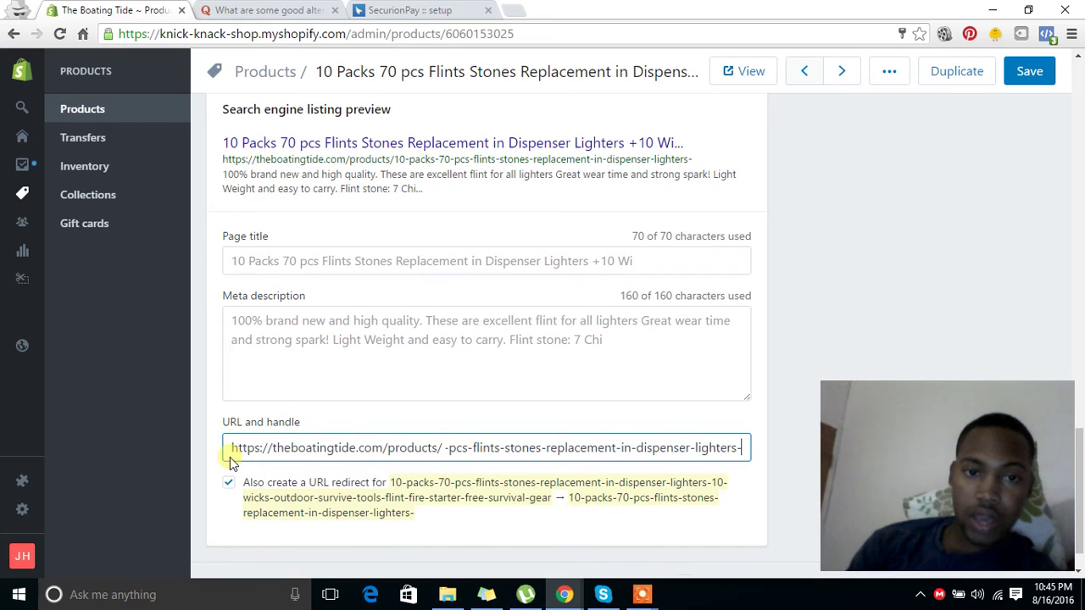
{"action": "key", "text": "BackSpace"}
{"action": "key", "text": "BackSpace"}
{"action": "key", "text": "BackSpace"}
{"action": "key", "text": "BackSpace"}
{"action": "key", "text": "BackSpace"}
{"action": "key", "text": "BackSpace"}
{"action": "key", "text": "BackSpace"}
{"action": "key", "text": "BackSpace"}
{"action": "key", "text": "BackSpace"}
{"action": "key", "text": "BackSpace"}
{"action": "key", "text": "BackSpace"}
{"action": "key", "text": "BackSpace"}
{"action": "key", "text": "BackSpace"}
{"action": "key", "text": "BackSpace"}
{"action": "key", "text": "BackSpace"}
{"action": "key", "text": "BackSpace"}
{"action": "key", "text": "BackSpace"}
{"action": "key", "text": "BackSpace"}
{"action": "key", "text": "BackSpace"}
{"action": "key", "text": "BackSpace"}
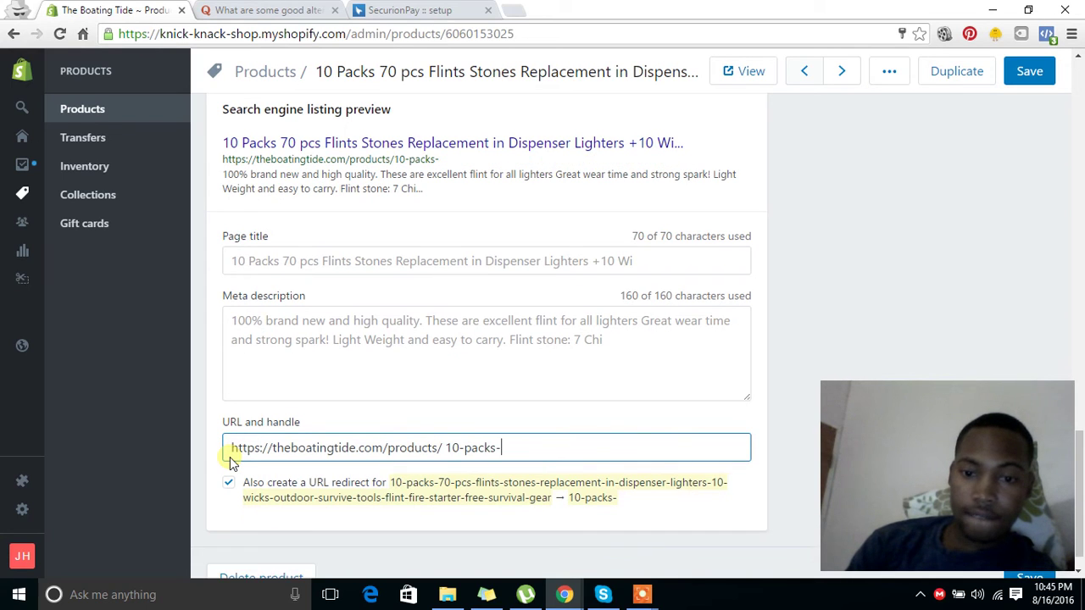
{"action": "key", "text": "ctrl+v"}
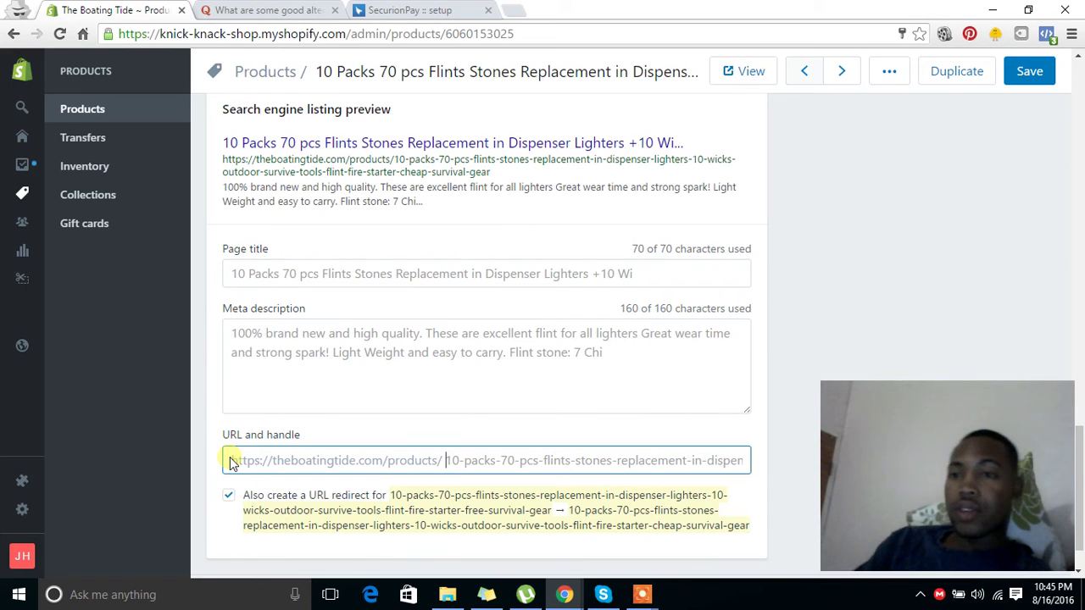
{"action": "key", "text": "ctrl+a"}
{"action": "type", "text": "S"}
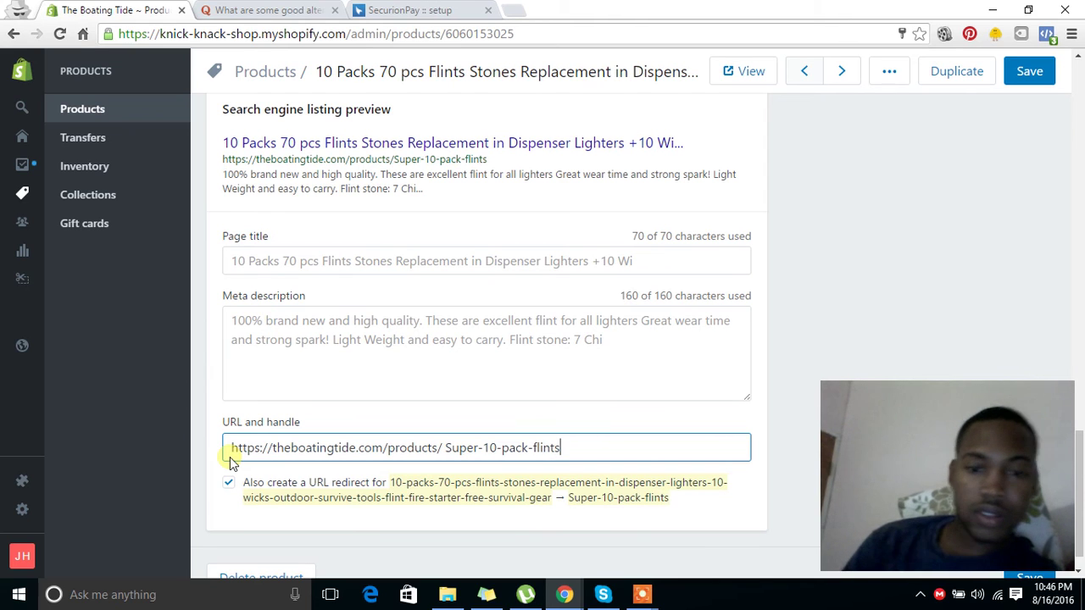
- Save the product and select its new theboatingtide.com/products/super-10-pack-flints URL to copy
{"action": "left_click", "coordinate": [1029, 74]}
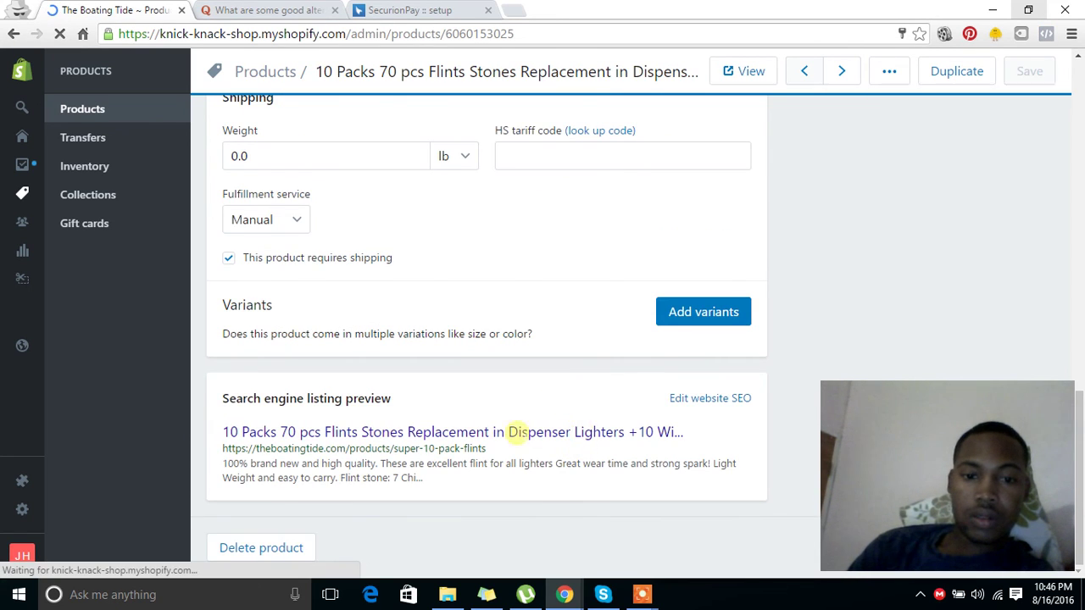
{"action": "scroll", "coordinate": [504, 441], "scroll_direction": "up", "scroll_amount": 3}
{"action": "scroll", "coordinate": [550, 416], "scroll_direction": "down", "scroll_amount": 4}
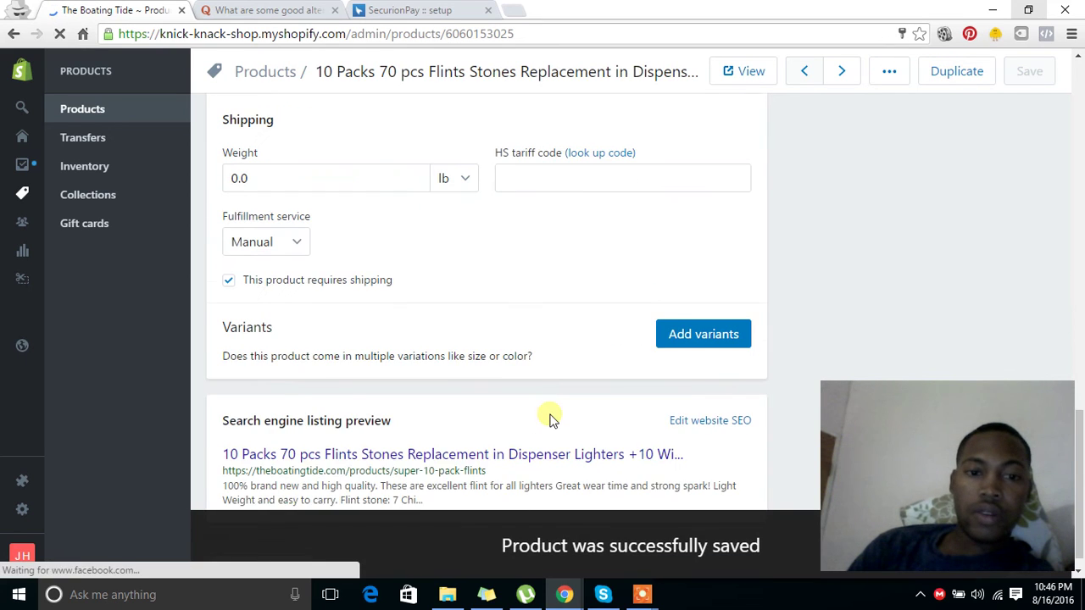
{"action": "left_click_drag", "start_coordinate": [496, 458], "coordinate": [222, 447]}
{"action": "key", "text": "ctrl+c"}
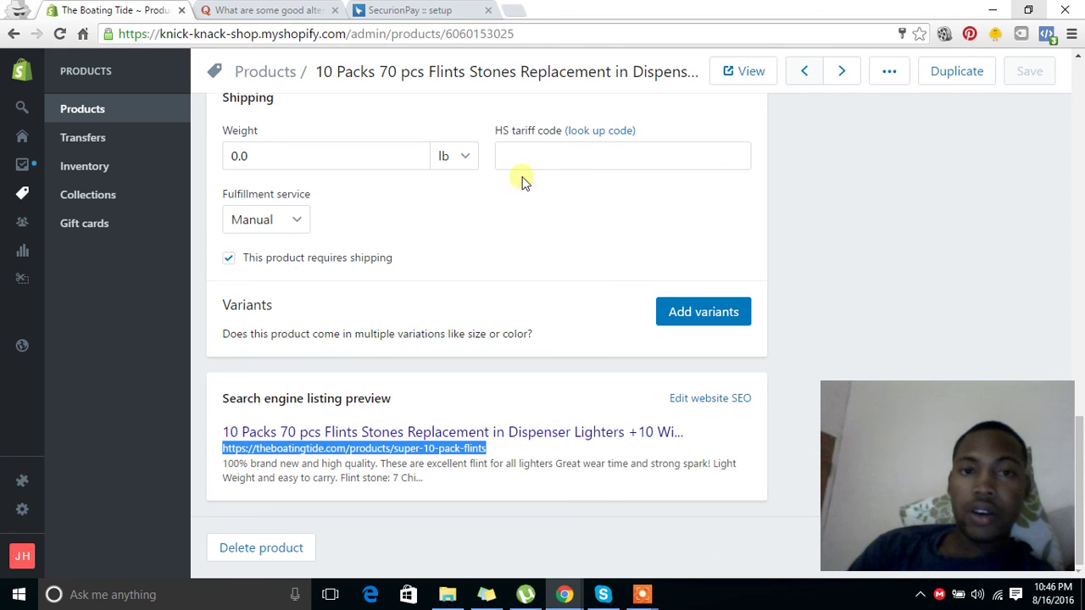
- Load theboatingtide.com/products/super-10-pack-flints in a new tab and review the $8.00 product page
{"action": "left_click", "coordinate": [512, 11]}
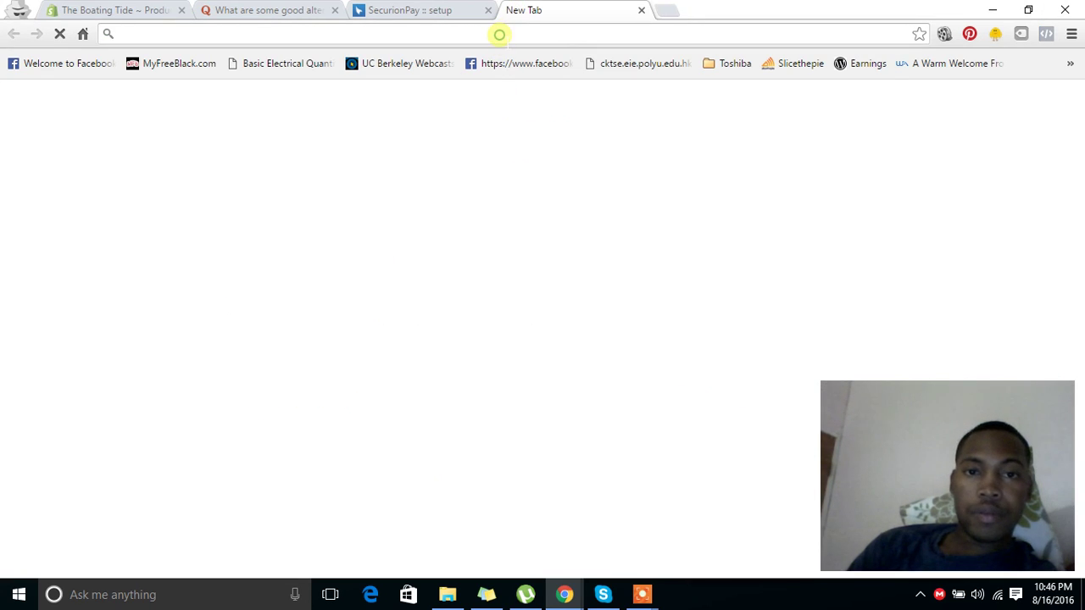
{"action": "key", "text": "ctrl+v"}
{"action": "key", "text": "Return"}
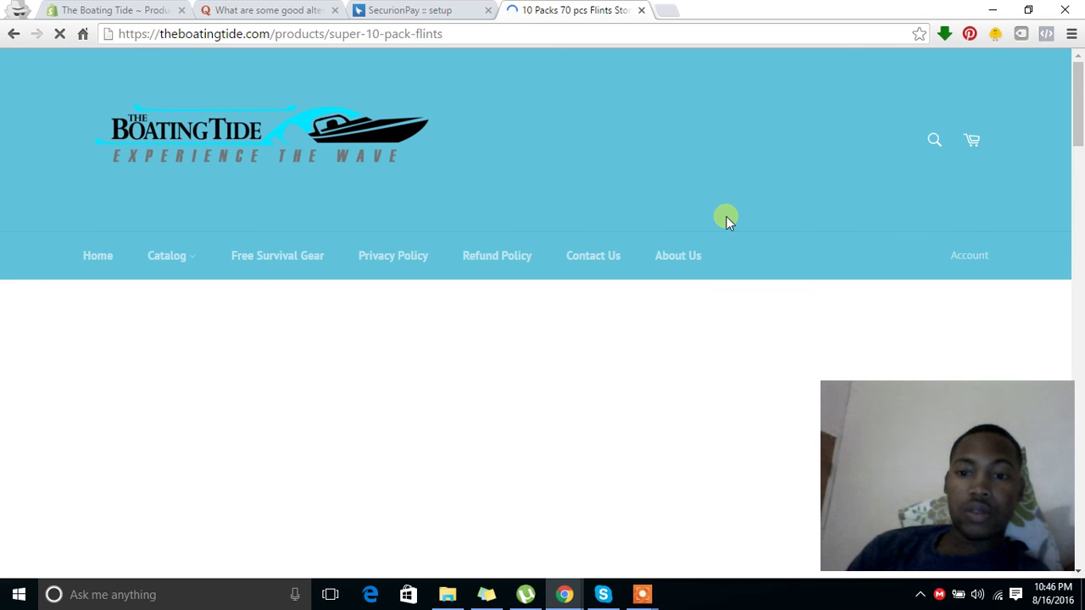
{"action": "scroll", "coordinate": [728, 217], "scroll_direction": "down", "scroll_amount": 5}
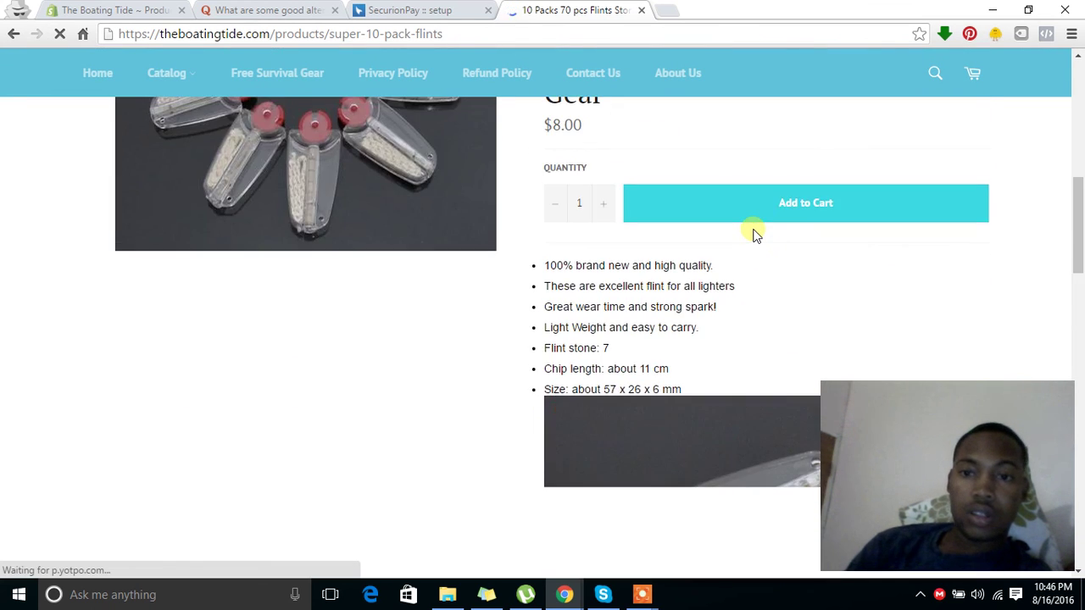
{"action": "scroll", "coordinate": [754, 233], "scroll_direction": "down", "scroll_amount": 8}
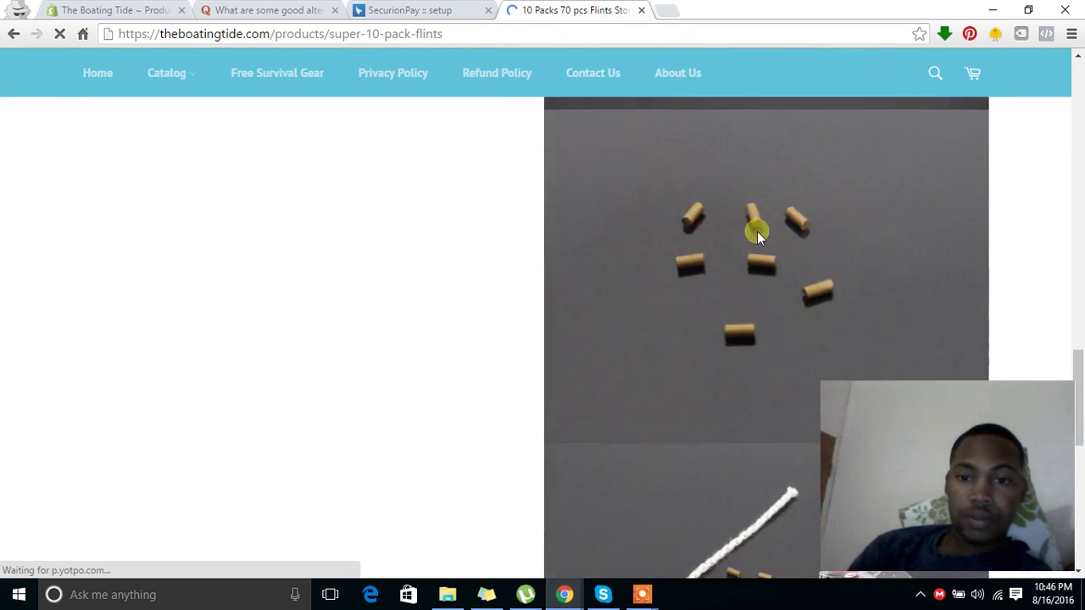
{"action": "scroll", "coordinate": [757, 232], "scroll_direction": "down", "scroll_amount": 3}
{"action": "scroll", "coordinate": [758, 233], "scroll_direction": "up", "scroll_amount": 8}
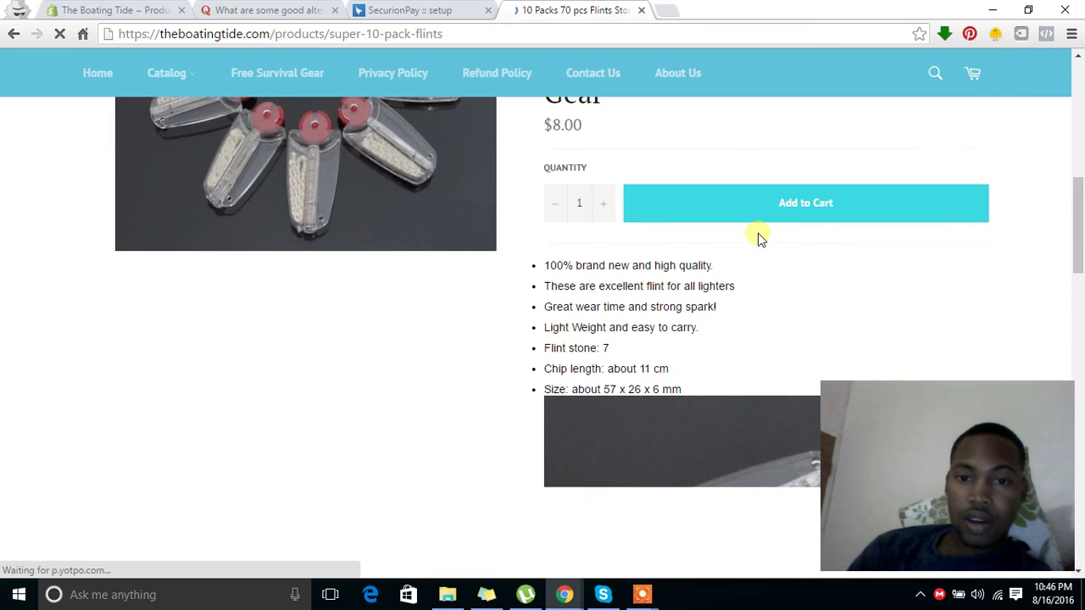
{"action": "scroll", "coordinate": [551, 213], "scroll_direction": "up", "scroll_amount": 5}
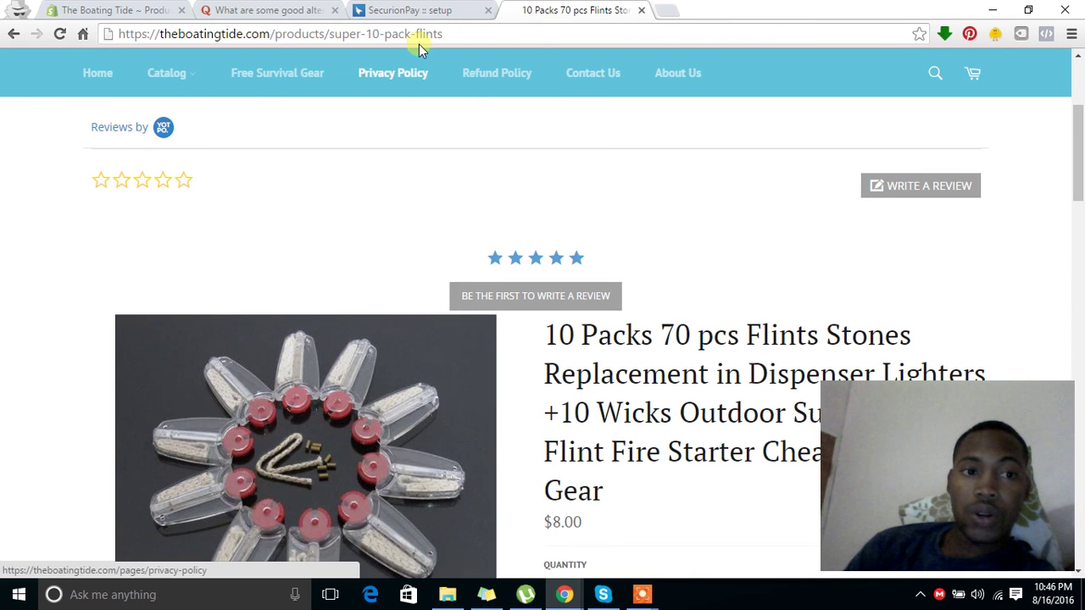
{"action": "scroll", "coordinate": [475, 98], "scroll_direction": "down", "scroll_amount": 5}
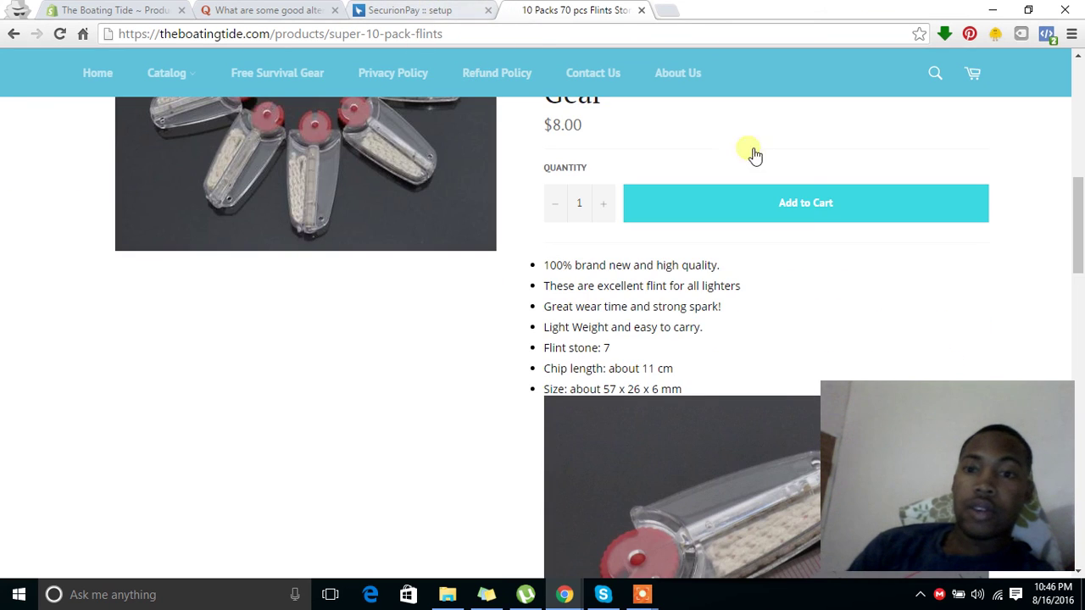